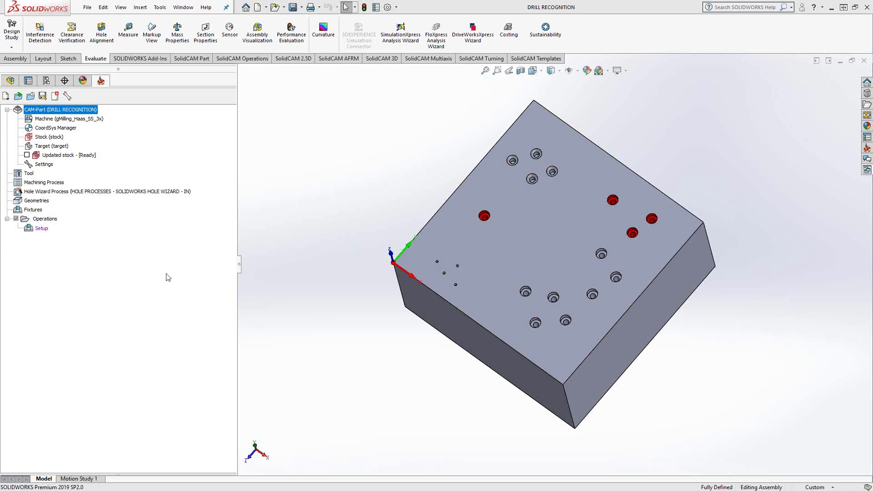
# Step: Add a Drill Recognition milling operation to the setup
pyautogui.rightClick(40, 228)
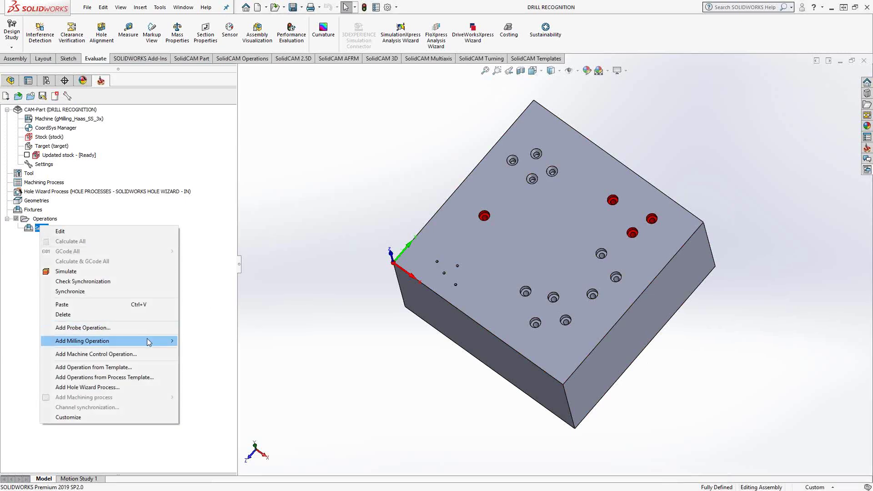
pyautogui.moveTo(147, 339)
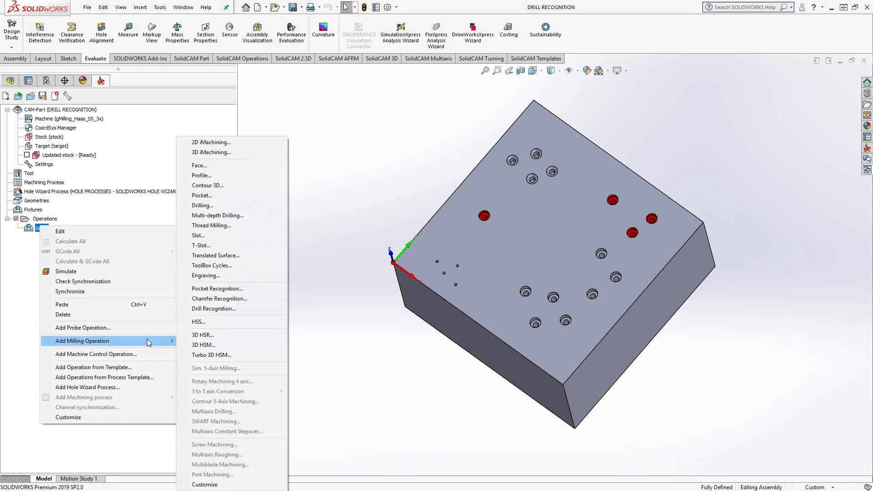
pyautogui.click(225, 308)
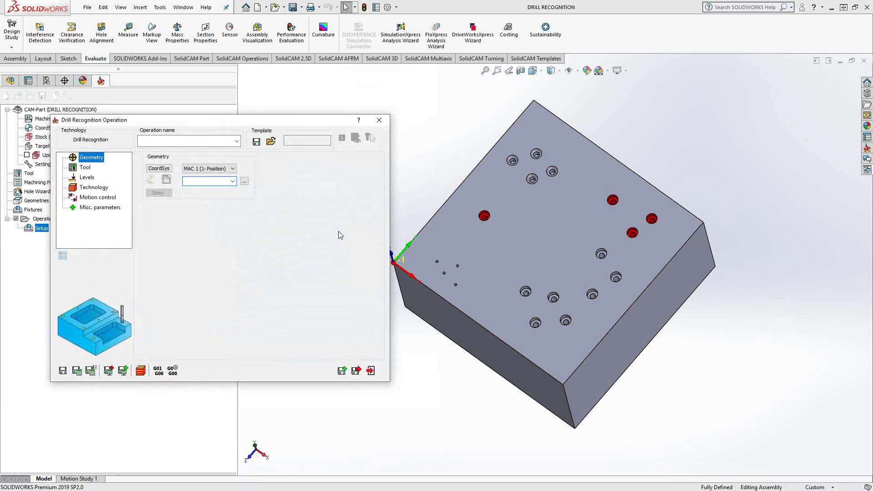
# Step: Find all through and blind holes for a new drill geometry and highlight the first two hole groups of Shape1
pyautogui.moveTo(451, 259); pyautogui.dragTo(488, 220, button='middle')
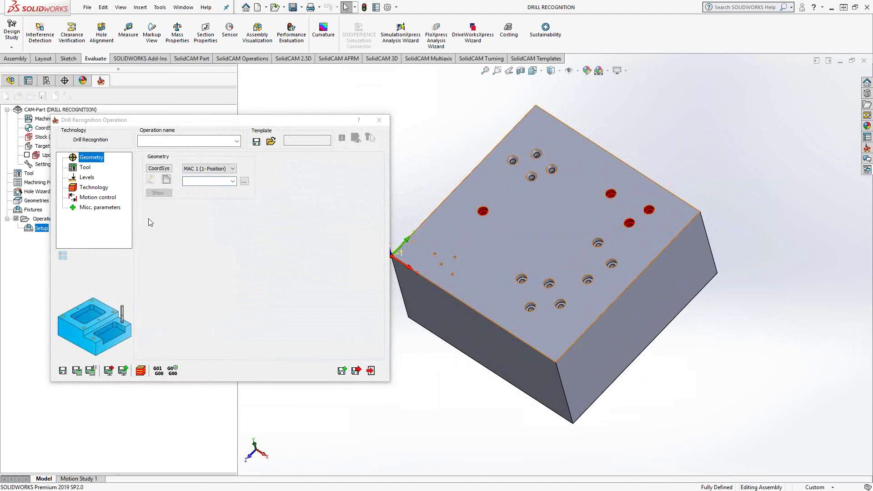
pyautogui.click(166, 181)
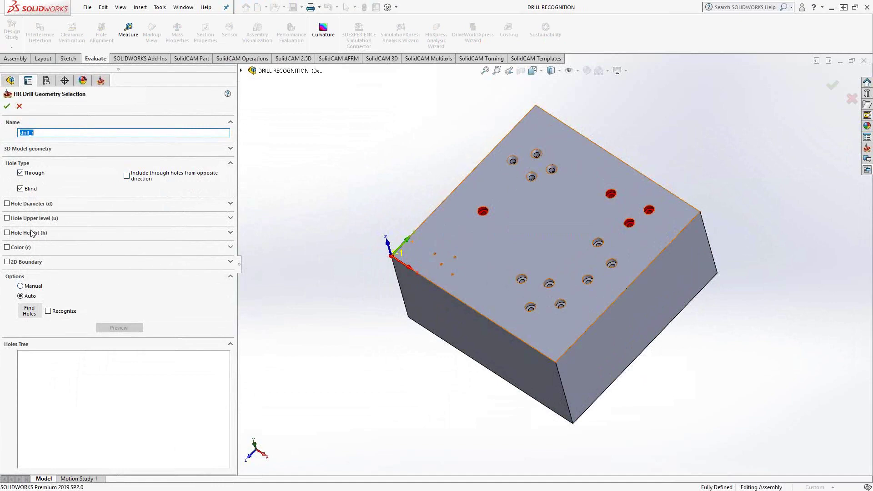
pyautogui.click(31, 313)
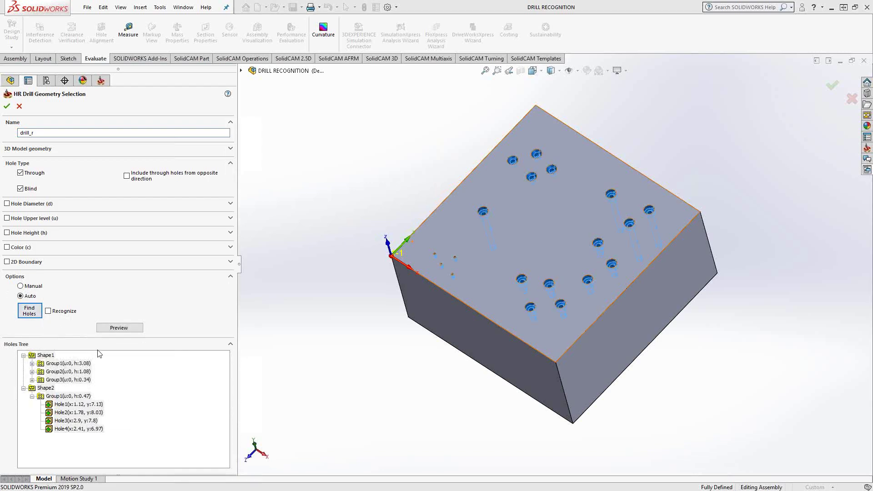
pyautogui.click(66, 365)
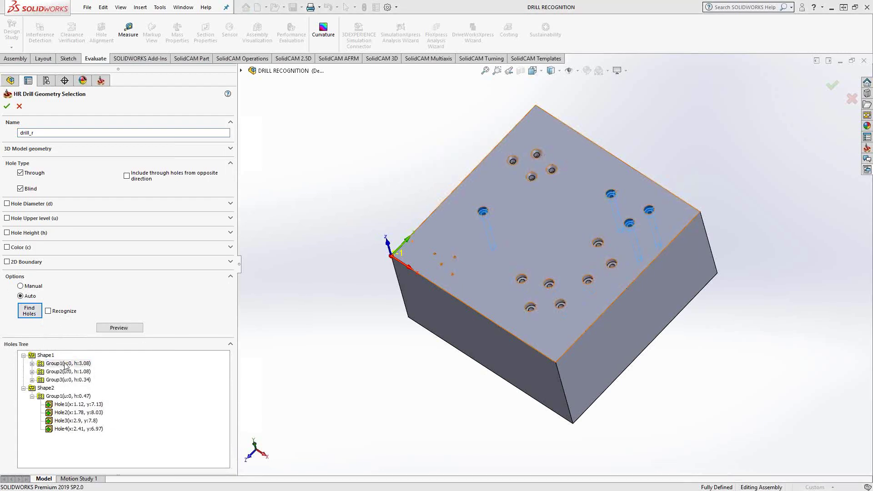
pyautogui.click(64, 372)
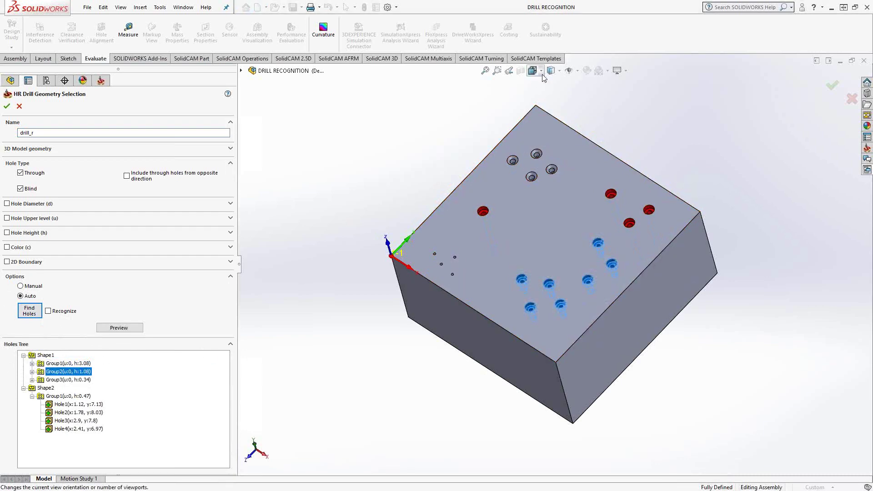
# Step: Switch the model to wireframe display and examine the depths of the Shape1 holes, highlighting Group3
pyautogui.click(559, 70)
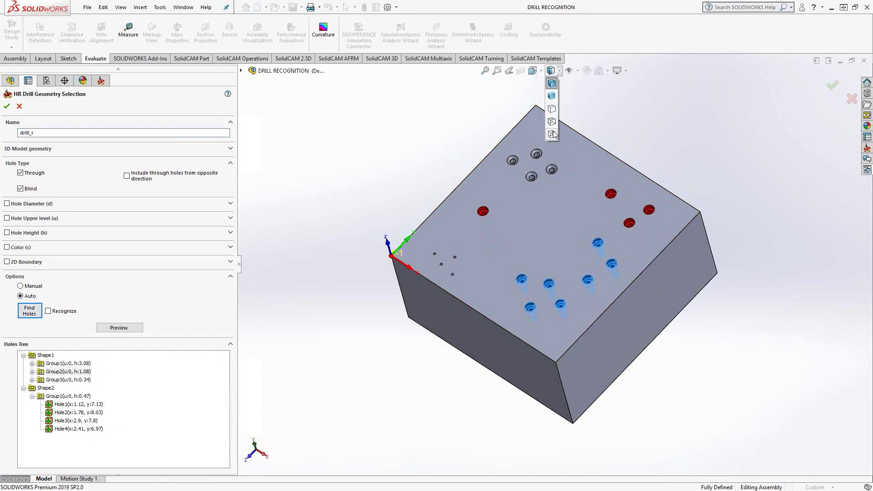
pyautogui.click(555, 109)
pyautogui.moveTo(508, 268); pyautogui.dragTo(454, 223, button='middle')
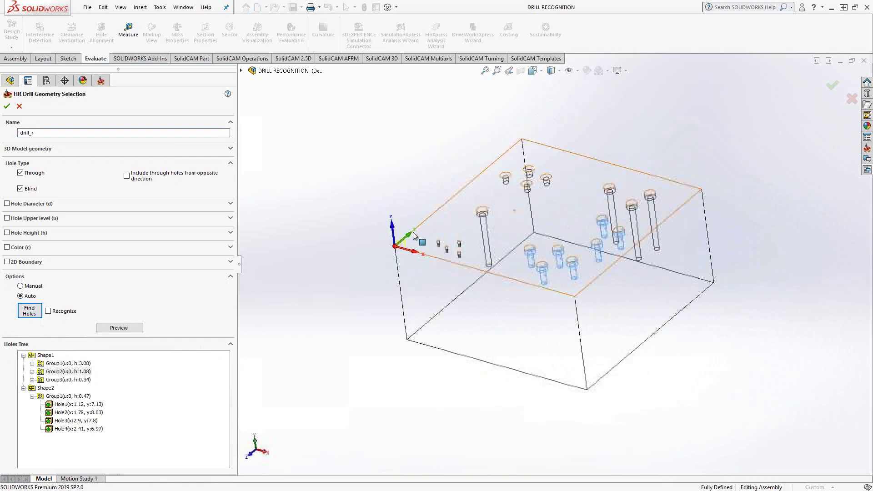
pyautogui.click(68, 380)
pyautogui.scroll(-5, 523, 269)
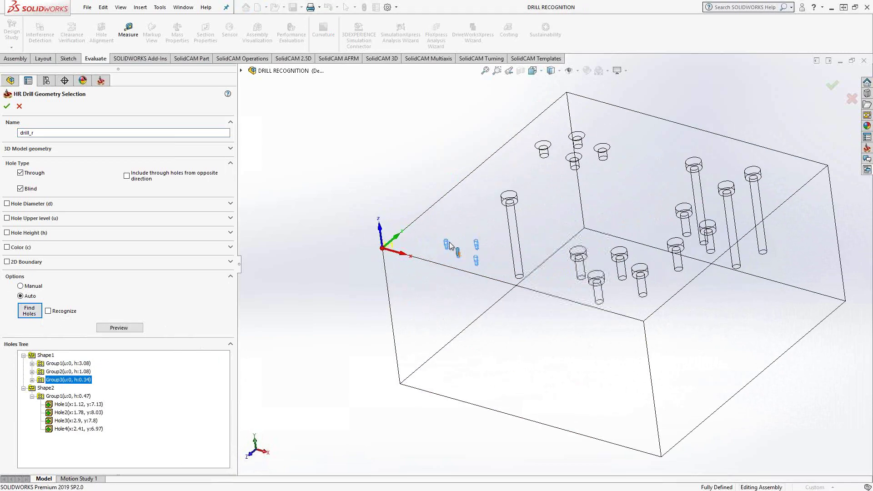
pyautogui.scroll(10, 529, 267)
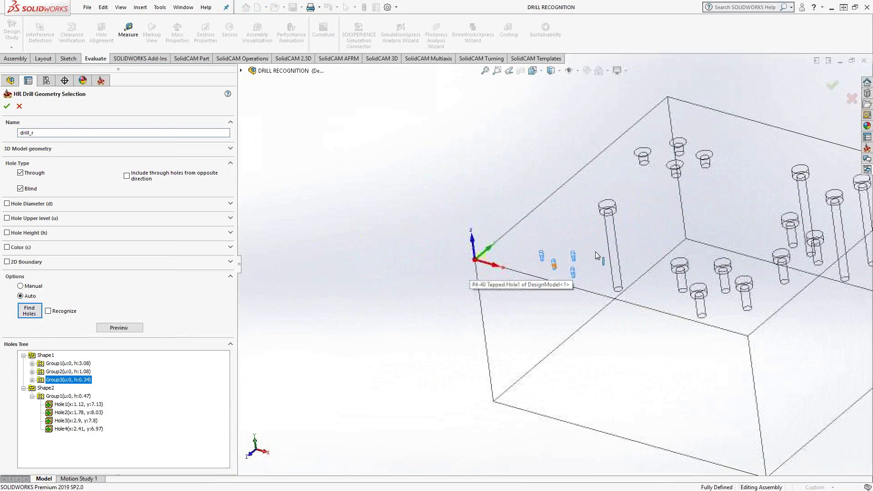
# Step: Highlight the first hole of the Shape2 group, restore the shaded-with-edges display and leave the geometry selection
pyautogui.click(46, 389)
pyautogui.click(61, 397)
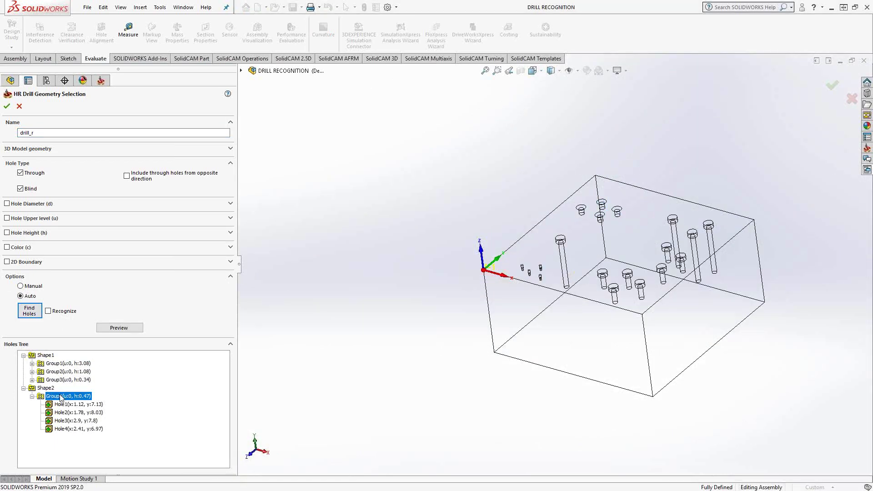
pyautogui.click(68, 405)
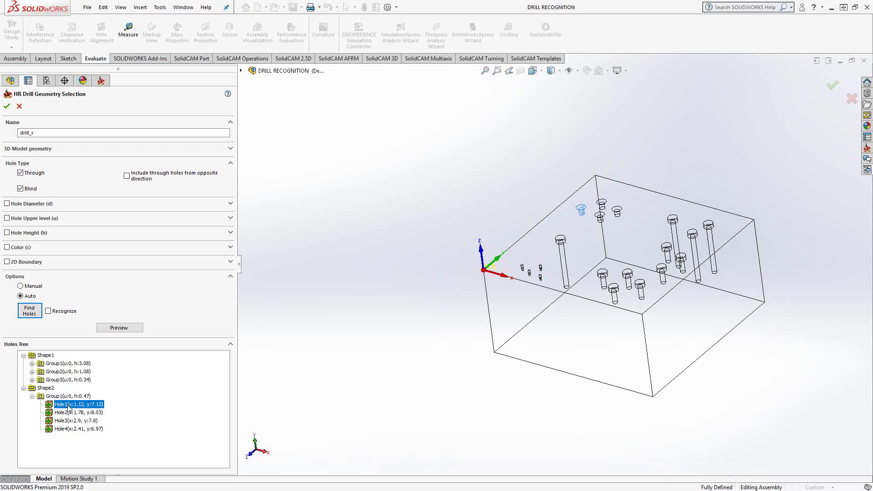
pyautogui.scroll(-3, 650, 241)
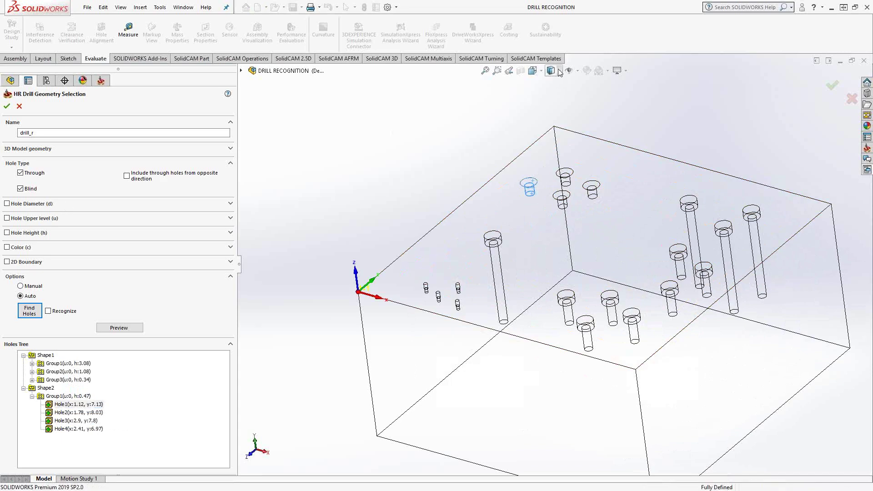
pyautogui.click(553, 84)
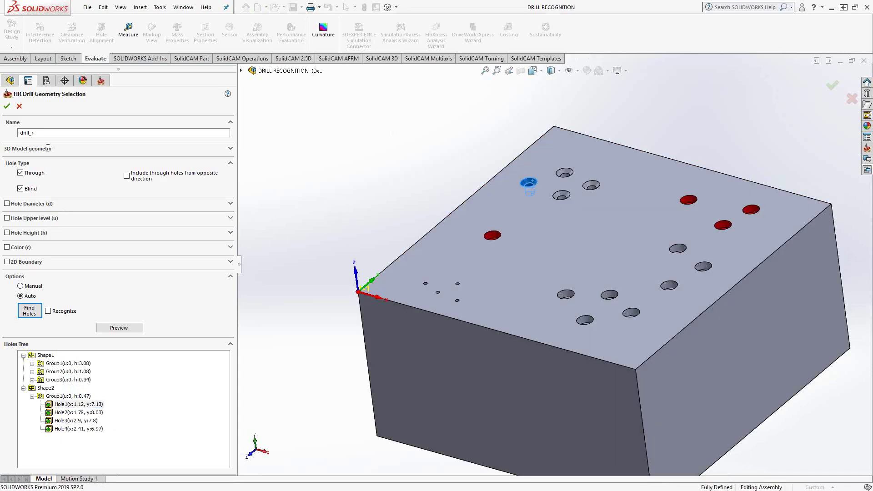
pyautogui.click(7, 106)
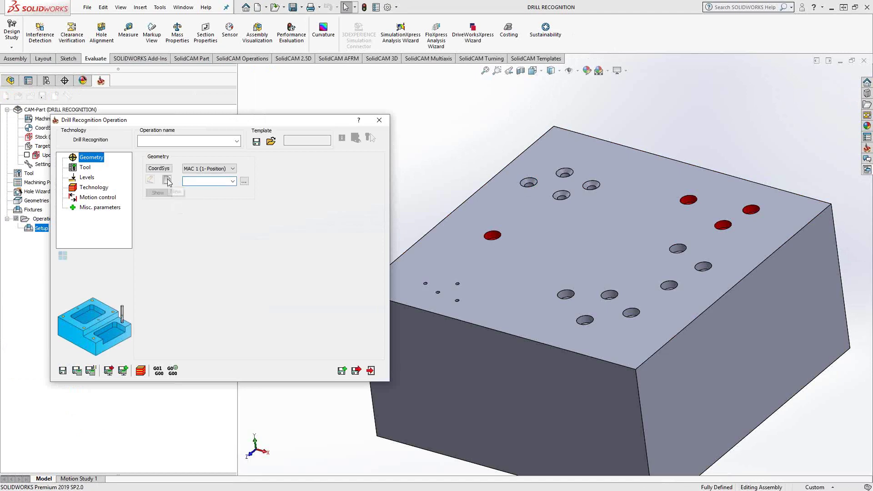
# Step: Try filtering a new drill geometry to a maximum hole diameter of 0.112, picked from a #4-40 tapped hole, and find the matching holes
pyautogui.click(168, 180)
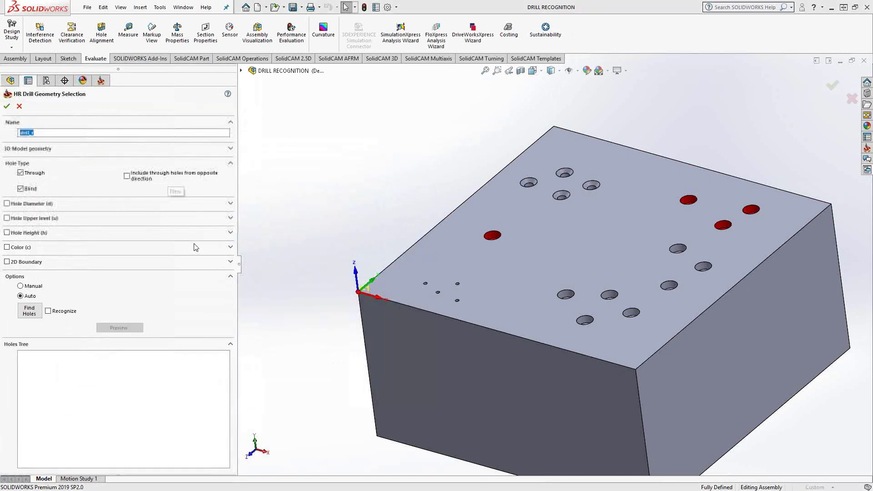
pyautogui.click(7, 204)
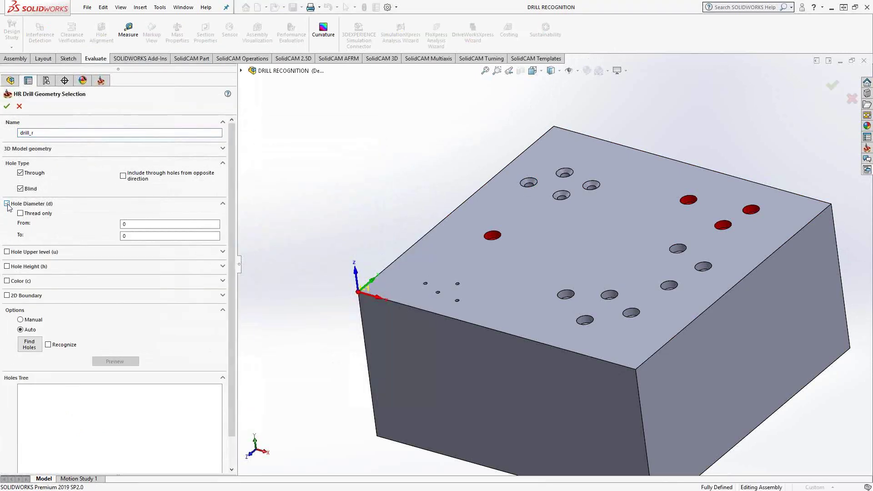
pyautogui.doubleClick(122, 235)
pyautogui.scroll(-8, 463, 301)
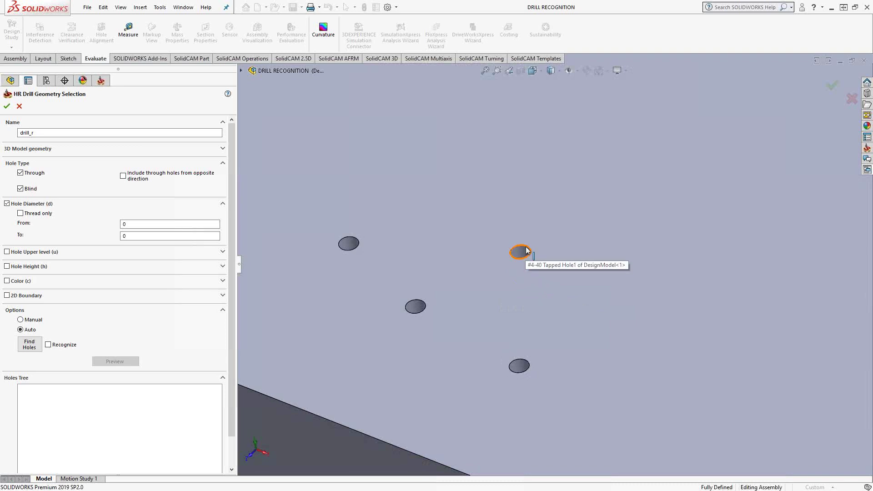
pyautogui.click(526, 250)
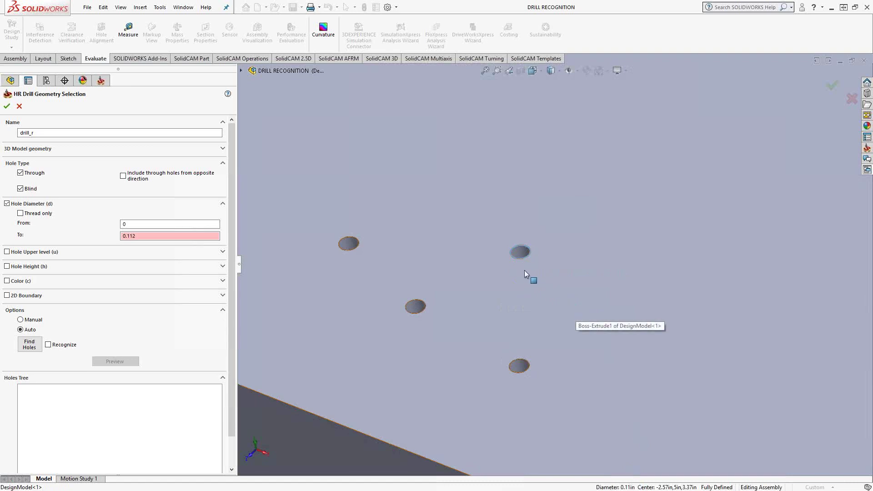
pyautogui.press('f')
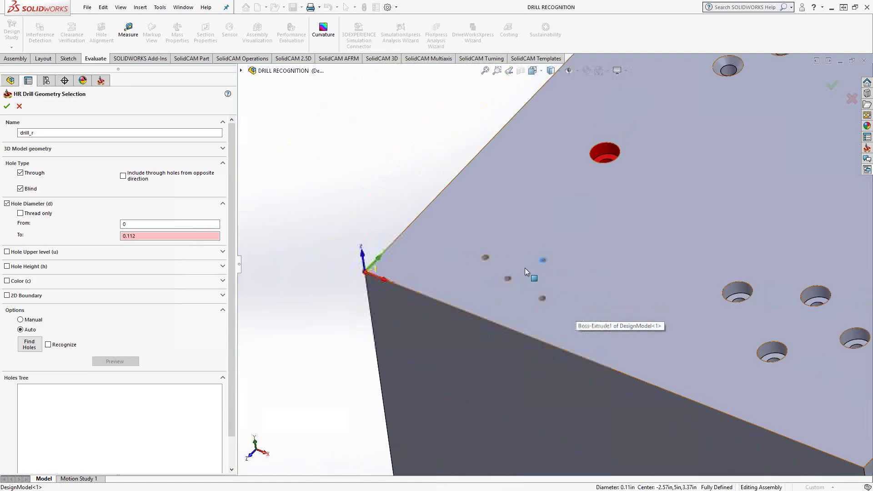
pyautogui.click(28, 349)
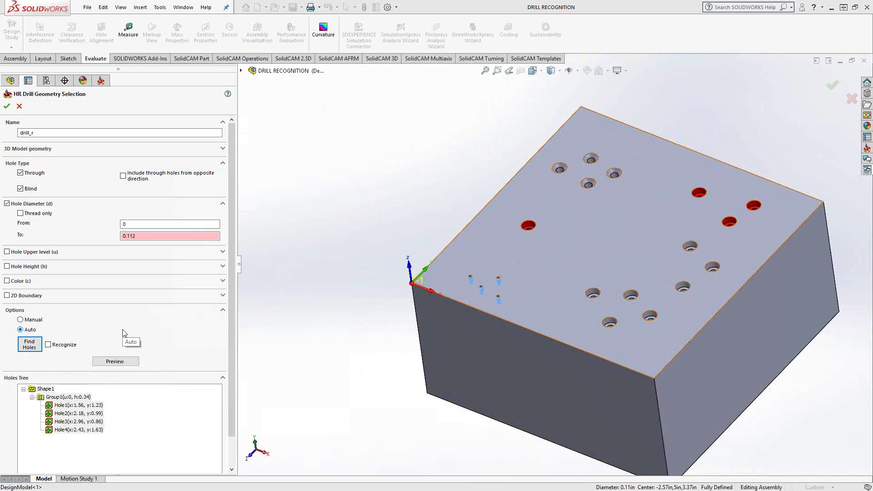
pyautogui.click(7, 105)
# Step: Try filtering a new drill geometry by the red color picked from a hole face, and find the matching holes
pyautogui.click(166, 180)
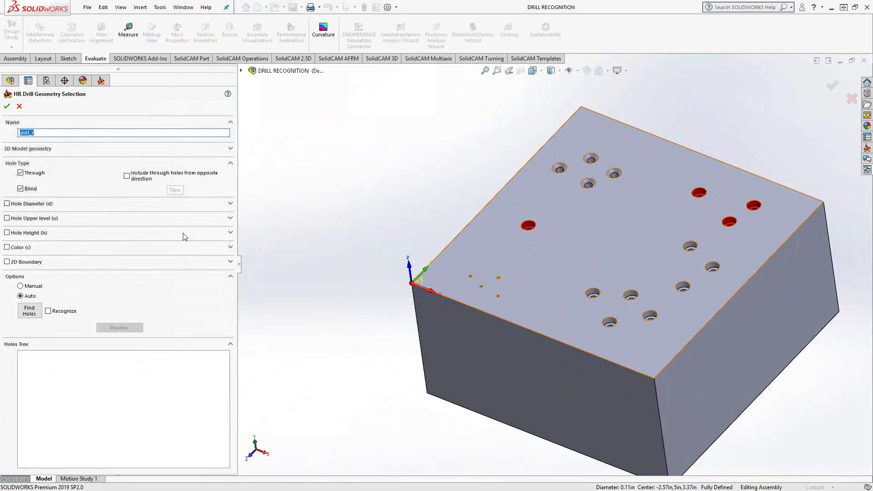
pyautogui.click(6, 247)
pyautogui.click(6, 248)
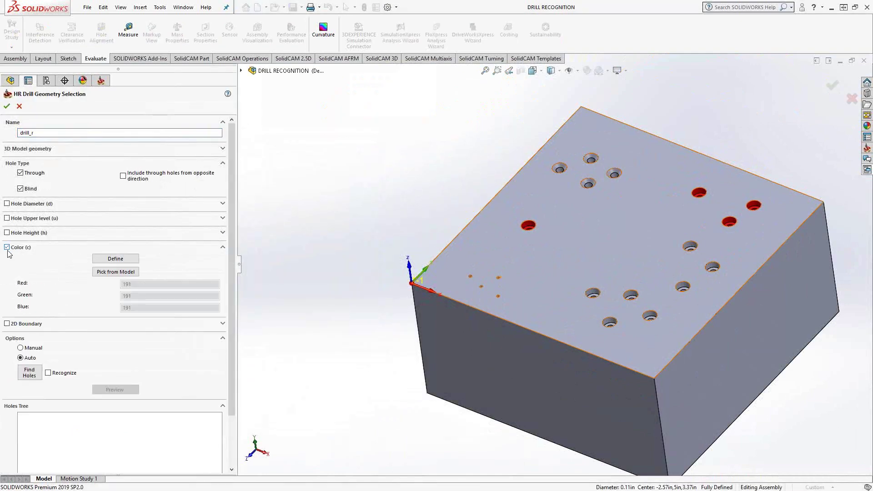
pyautogui.click(108, 272)
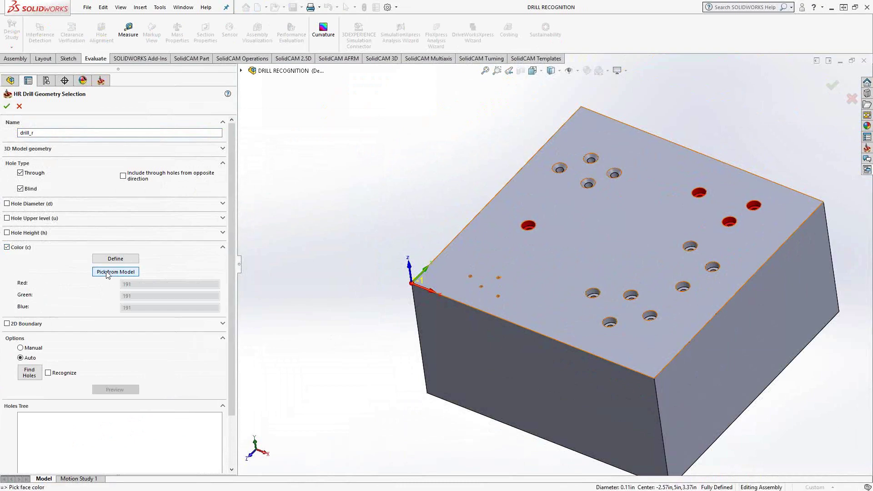
pyautogui.scroll(-3, 702, 197)
pyautogui.click(694, 196)
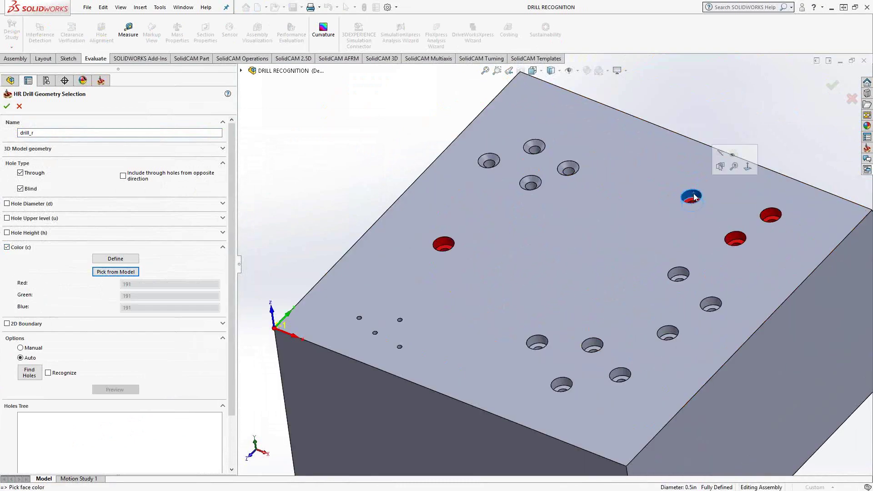
pyautogui.click(34, 372)
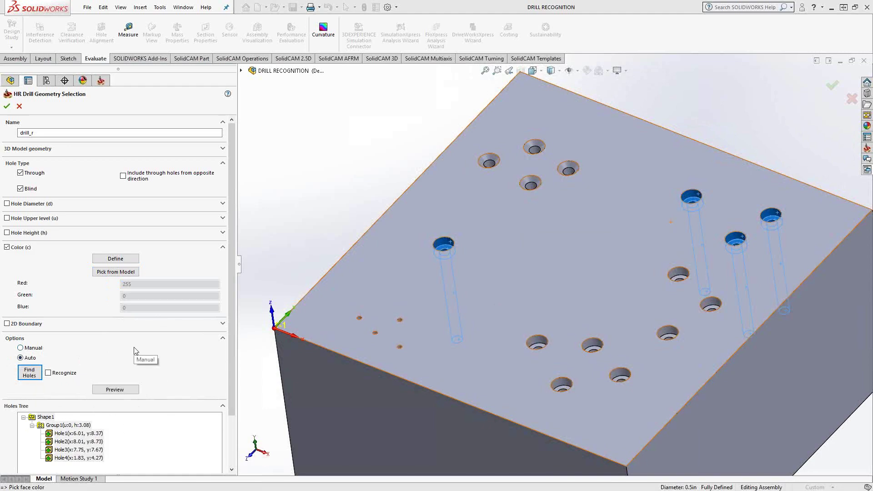
pyautogui.click(19, 106)
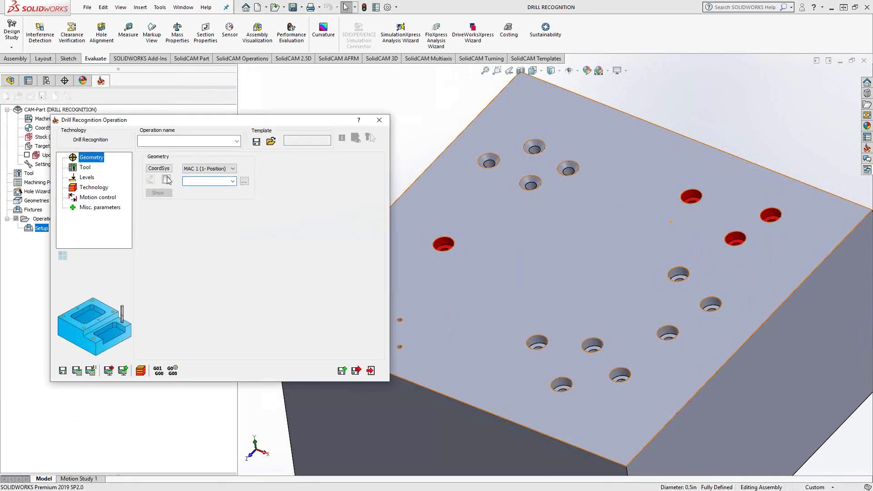
# Step: Define the operation's drill geometry drill_r by finding all through and blind holes automatically, without filters
pyautogui.click(166, 179)
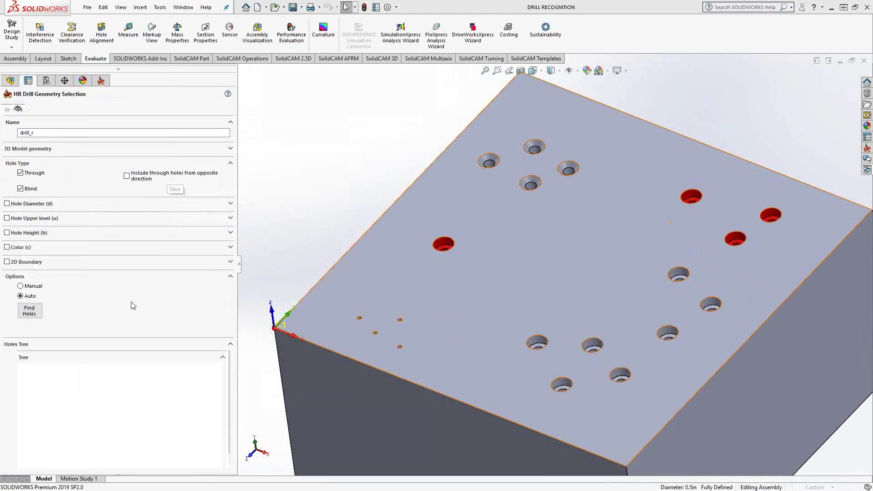
pyautogui.click(38, 317)
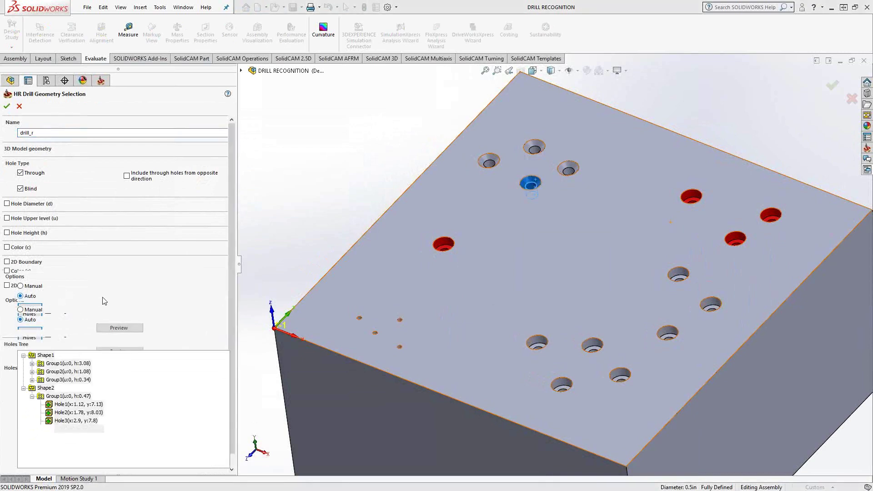
pyautogui.click(7, 107)
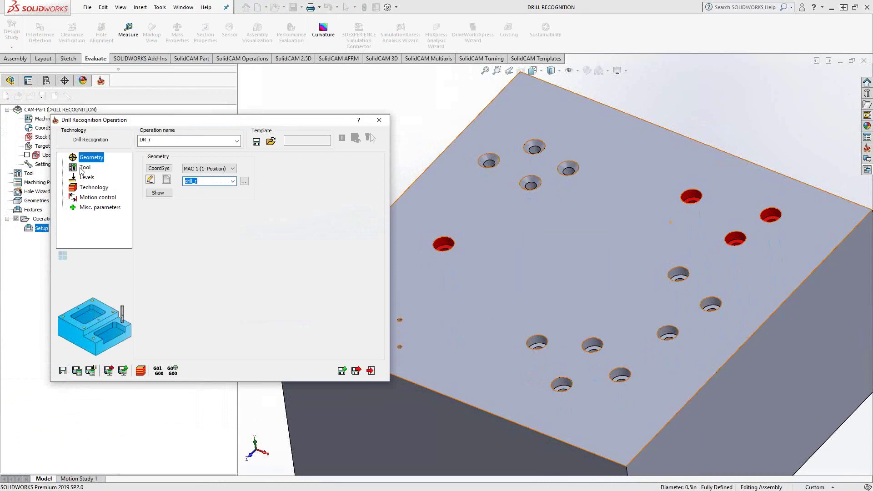
# Step: Import the #2 Center Drill x 60° from the CENTERDRILLS tool library and assign it to the drill recognition operation
pyautogui.click(81, 168)
pyautogui.click(196, 312)
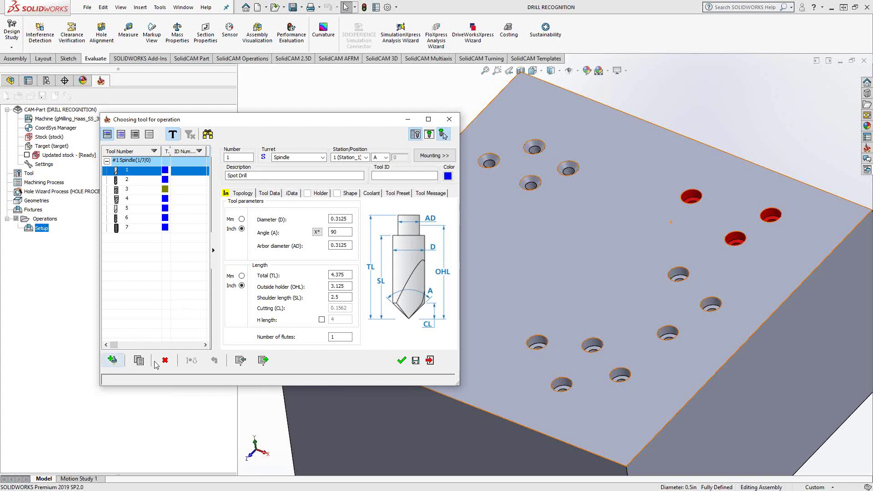
pyautogui.click(240, 360)
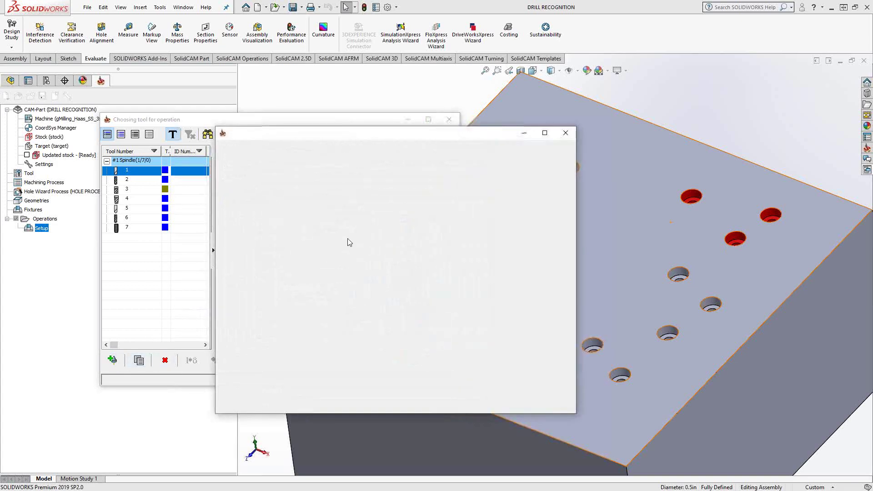
pyautogui.click(440, 151)
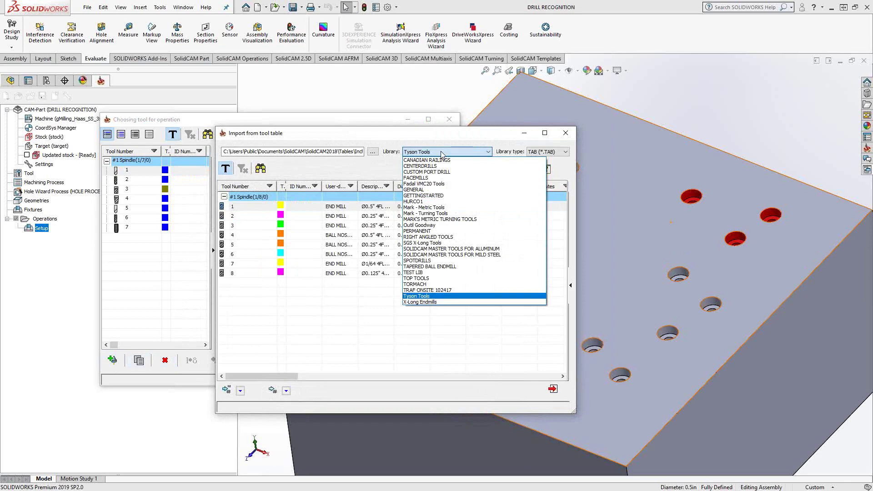
pyautogui.click(424, 169)
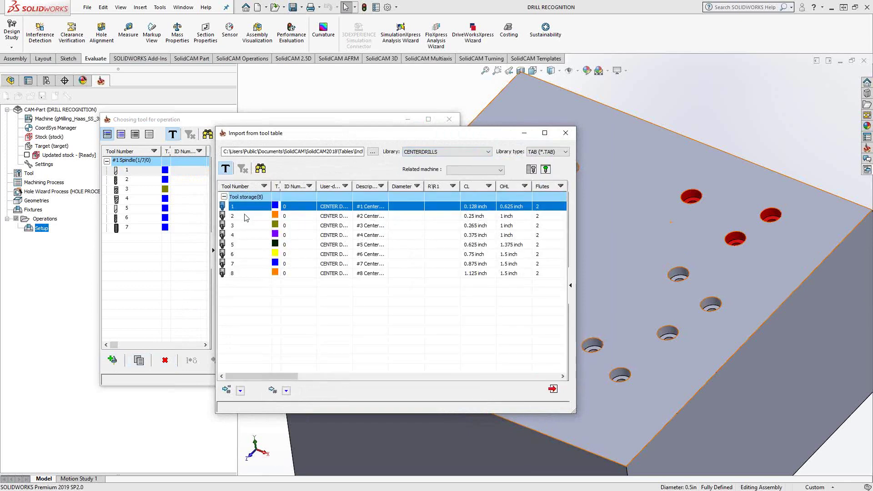
pyautogui.click(246, 216)
pyautogui.click(273, 390)
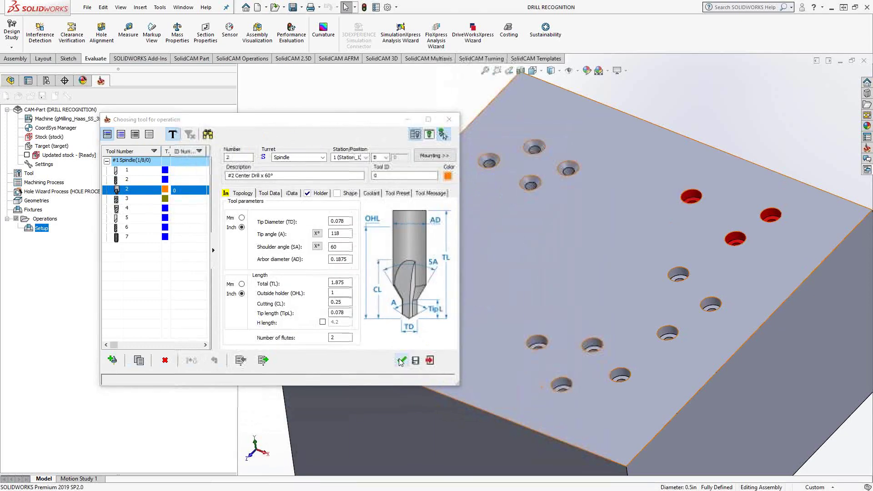
pyautogui.click(401, 360)
# Step: Examine the depth settings of Group1 and its first hole in the operation's levels, leaving the depth editor without changes
pyautogui.click(86, 178)
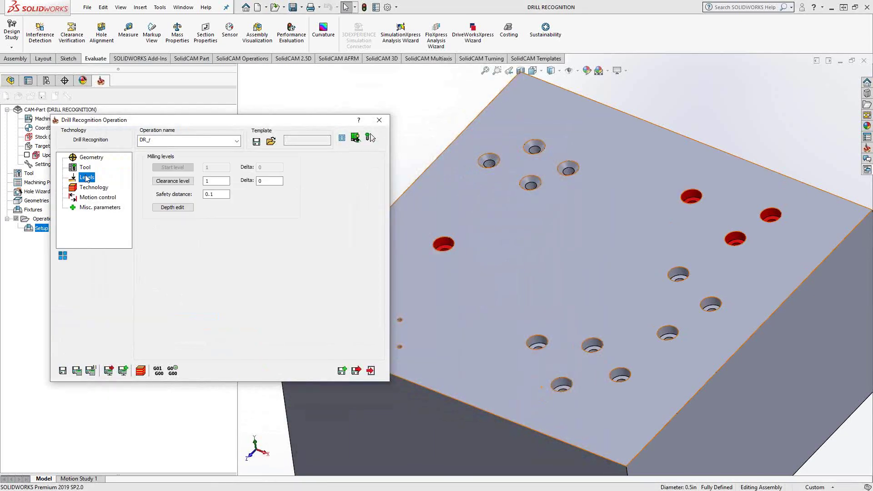
pyautogui.click(173, 207)
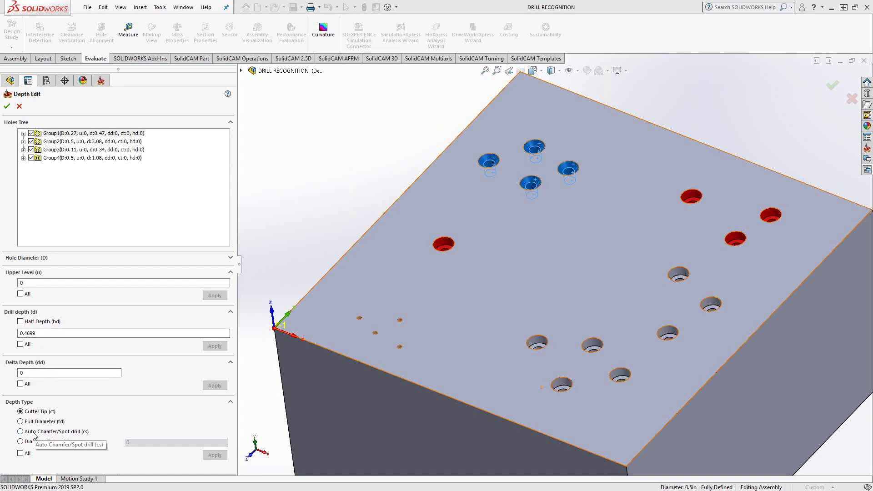
pyautogui.click(23, 133)
pyautogui.click(54, 134)
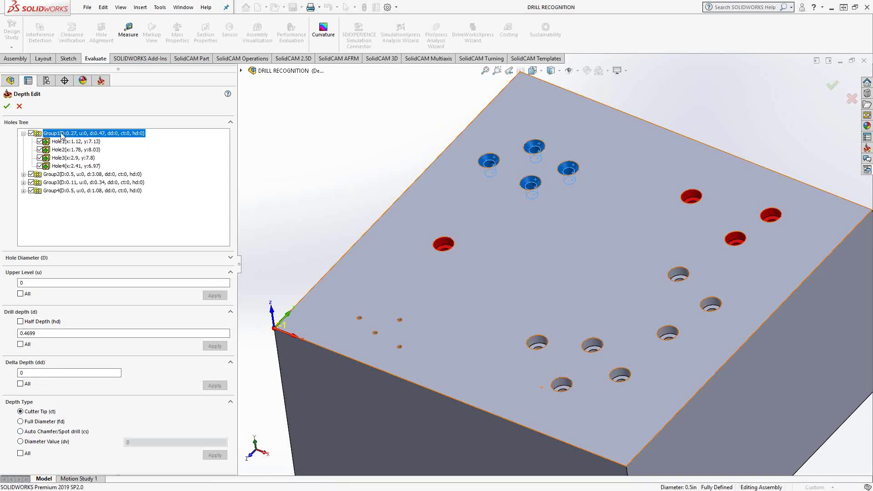
pyautogui.click(69, 143)
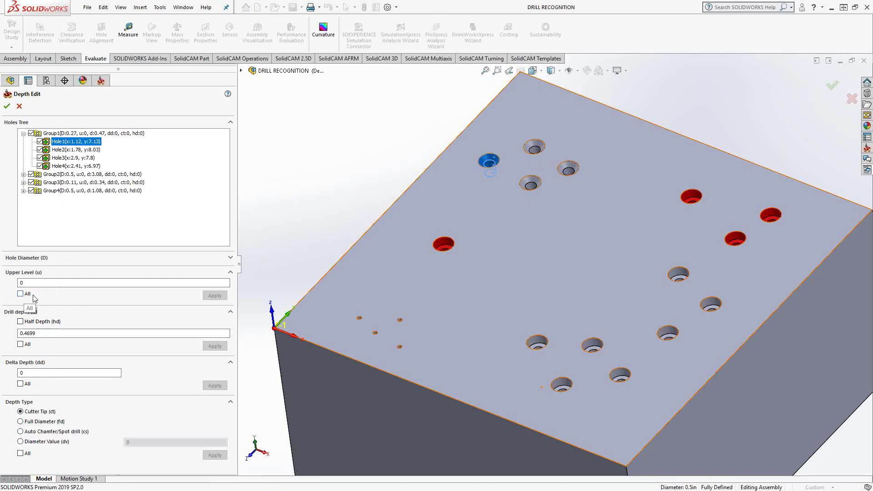
pyautogui.click(19, 107)
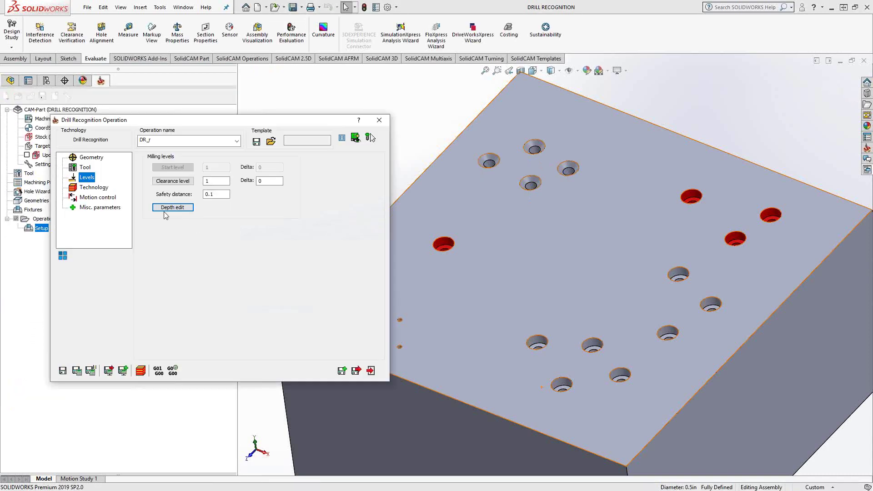
# Step: Set the hole sorting to Advanced and review the linear and circular patterns without picking another one
pyautogui.click(104, 188)
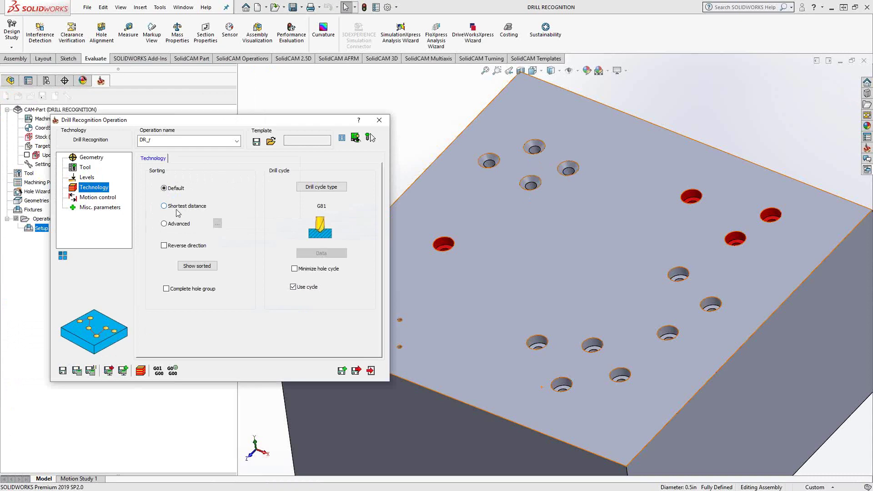
pyautogui.click(194, 227)
pyautogui.click(216, 223)
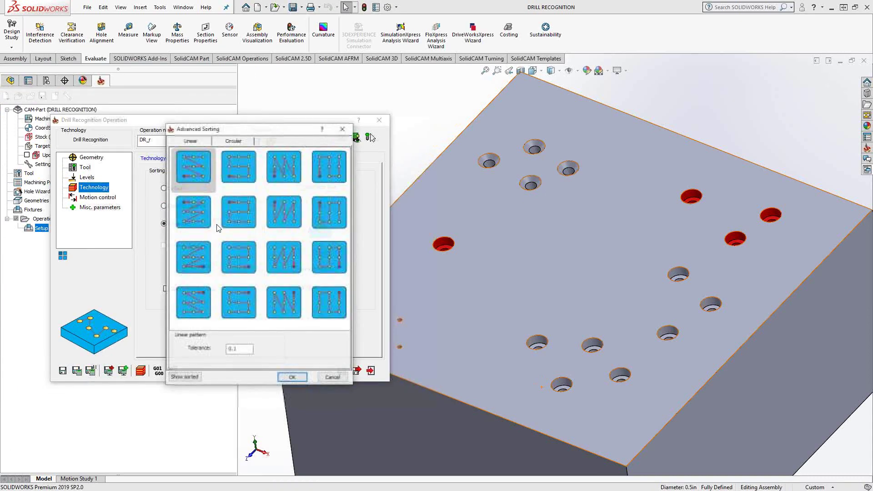
pyautogui.click(233, 142)
pyautogui.click(332, 378)
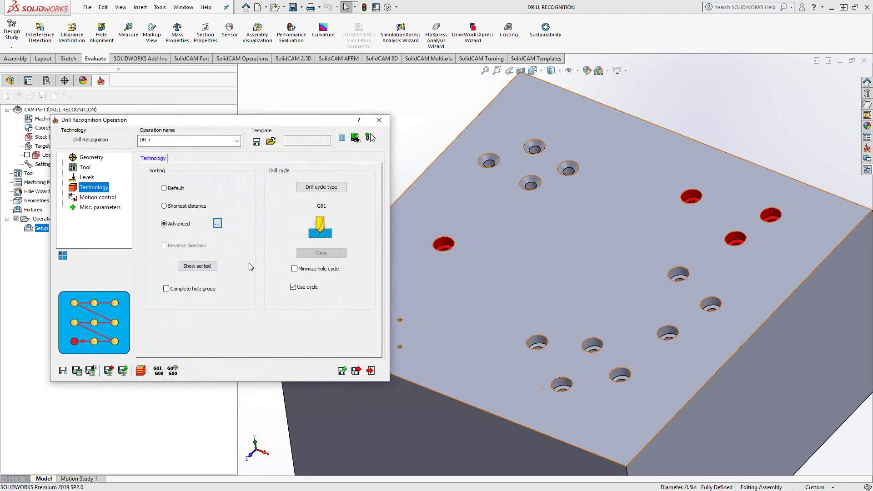
# Step: Set the drill cycle type to G83 and review its drill options without changing them
pyautogui.click(314, 188)
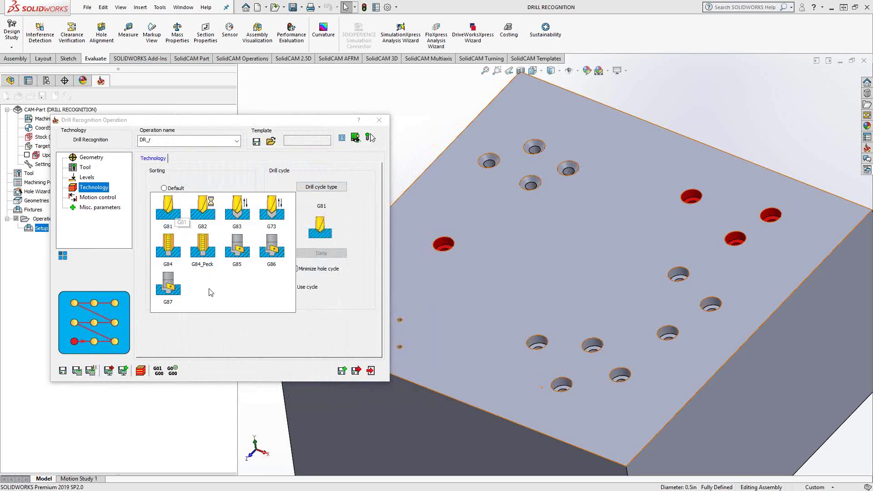
pyautogui.click(237, 211)
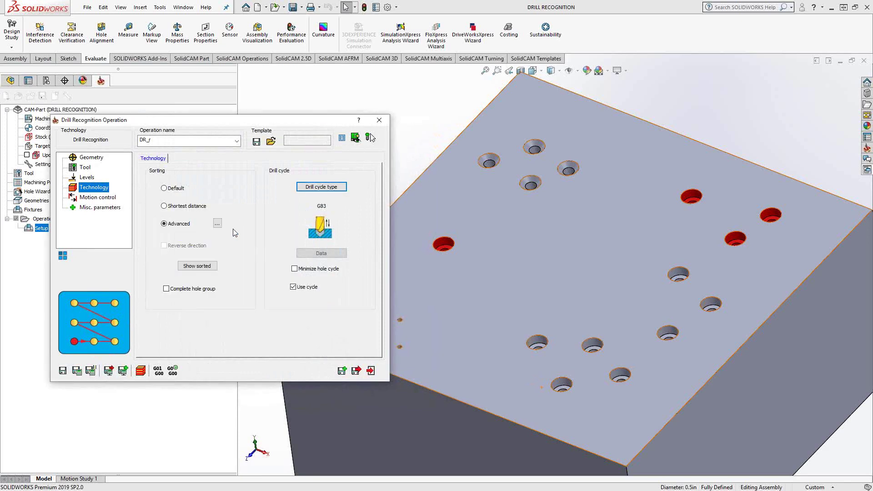
pyautogui.click(314, 253)
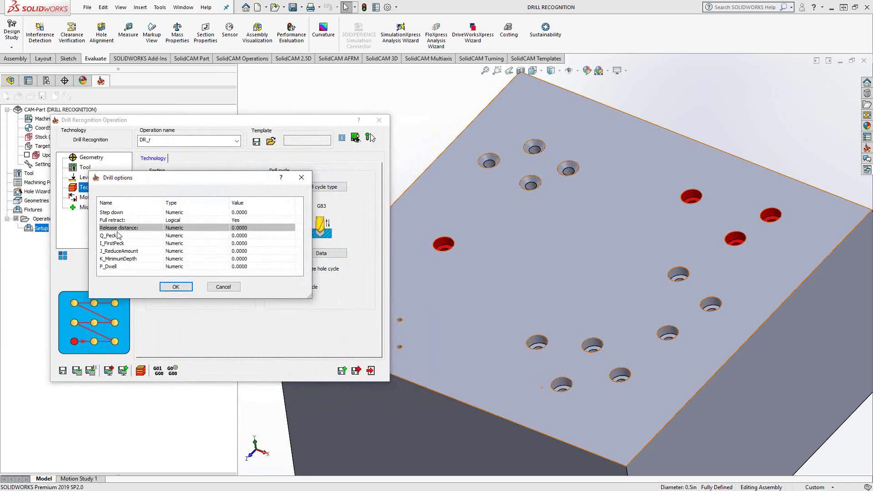
pyautogui.click(223, 287)
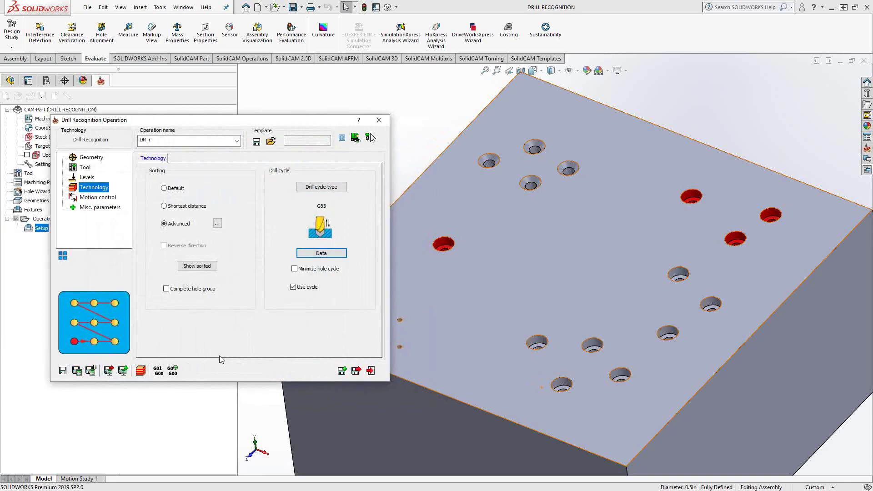